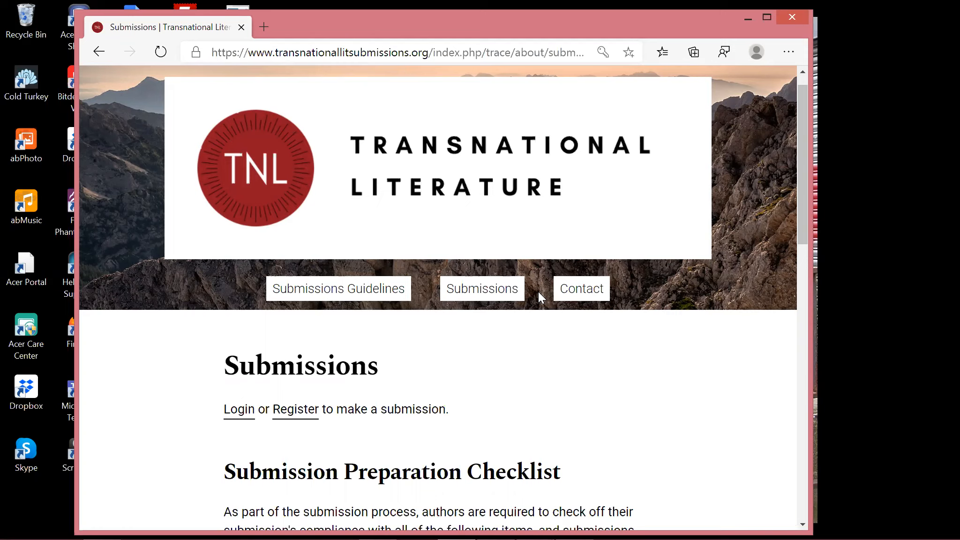
Open the journal's registration form and scroll through its fields.
scroll(538, 291, up, 1)
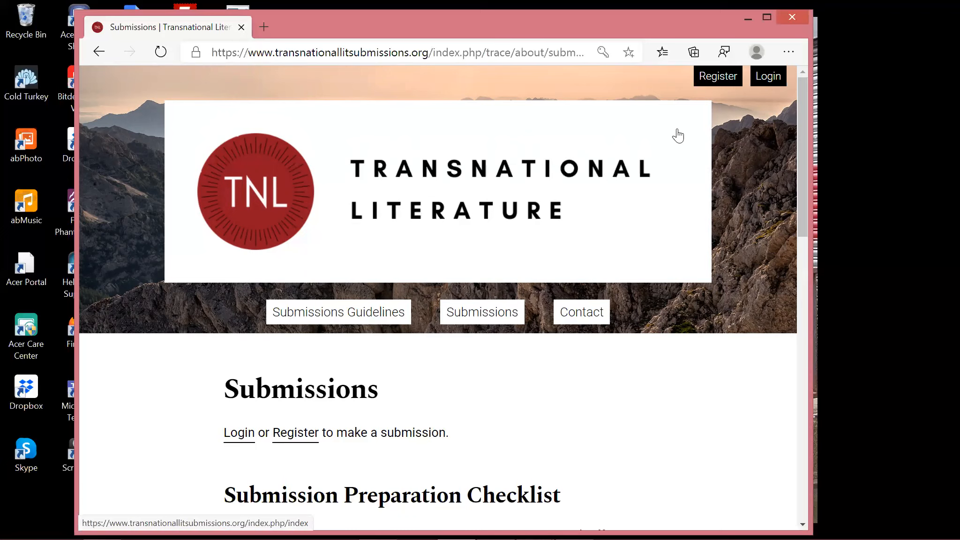
click(727, 87)
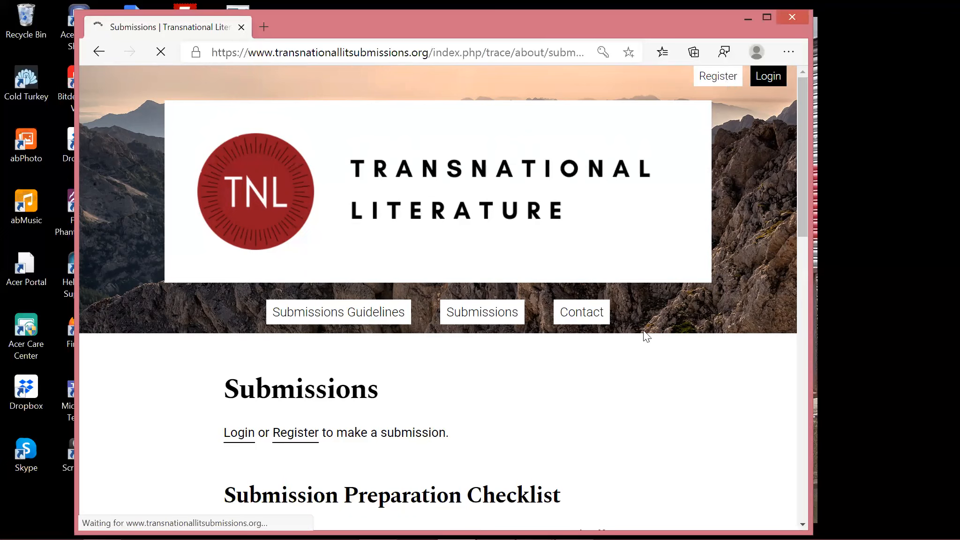
scroll(645, 344, down, 2)
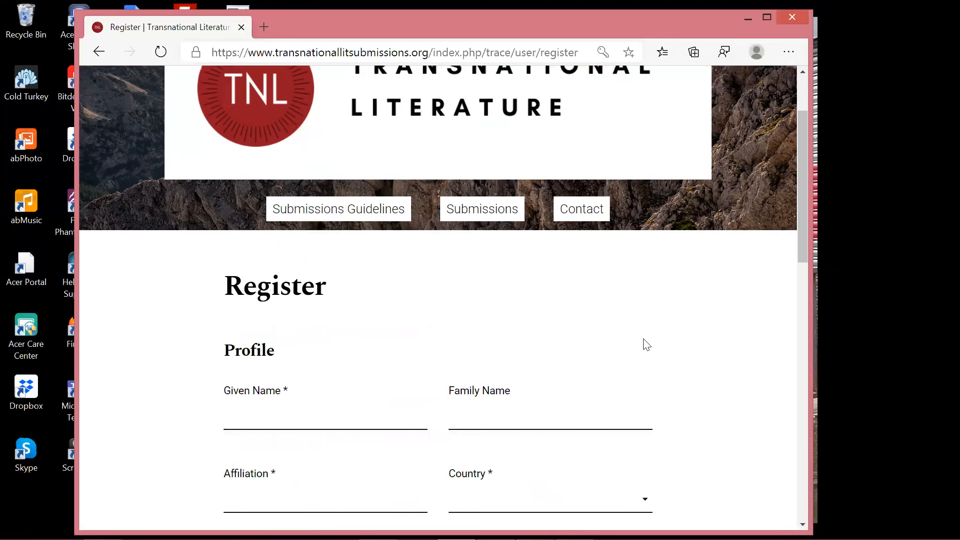
scroll(445, 389, down, 2)
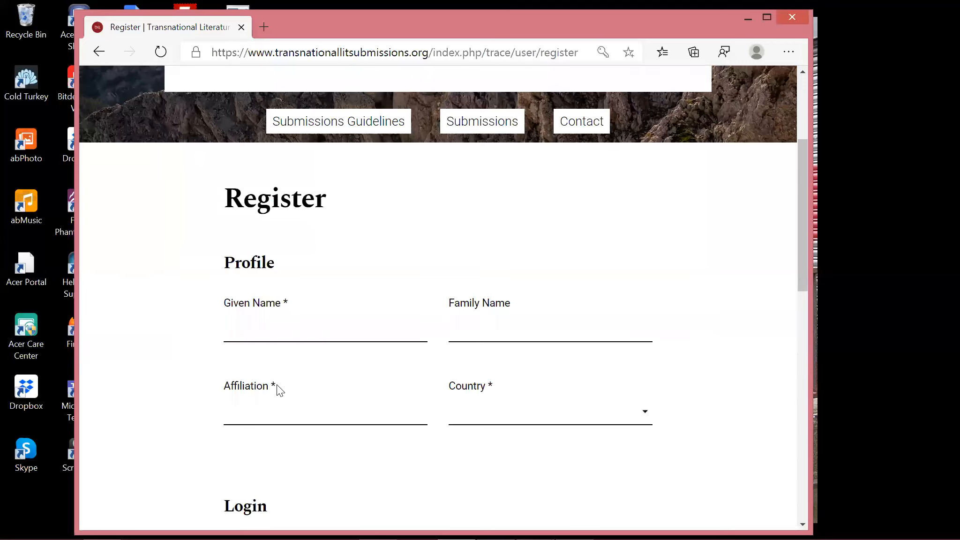
scroll(280, 390, down, 1)
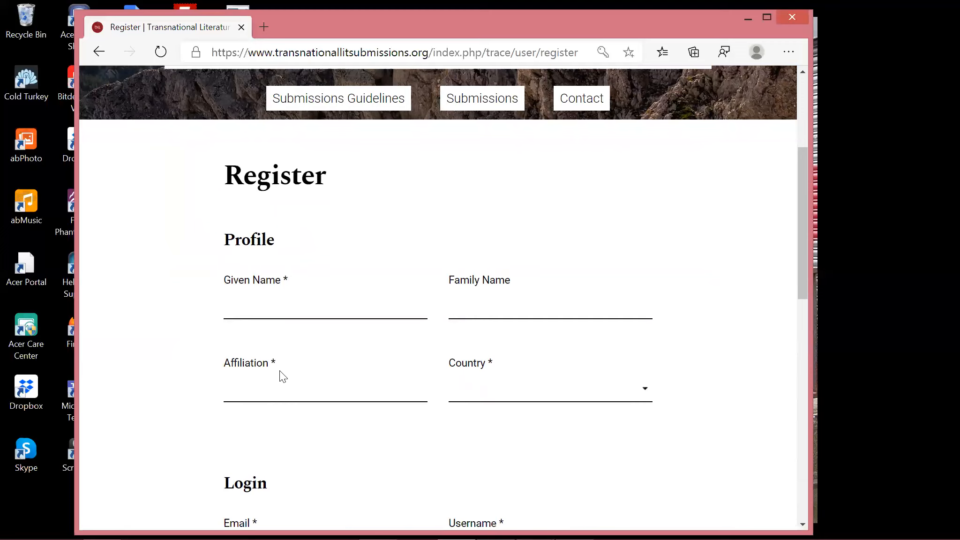
scroll(283, 376, down, 1)
scroll(283, 376, down, 3)
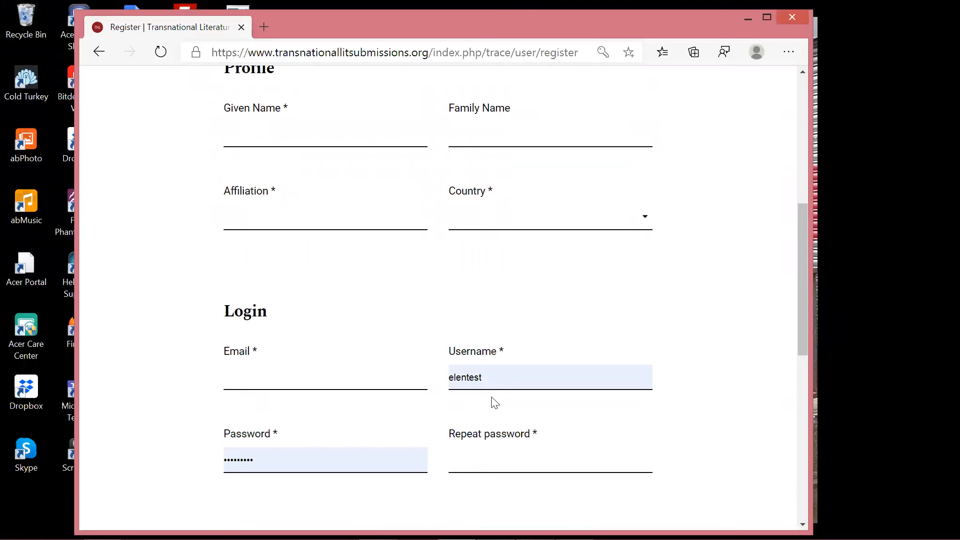
scroll(469, 403, down, 1)
scroll(478, 417, down, 3)
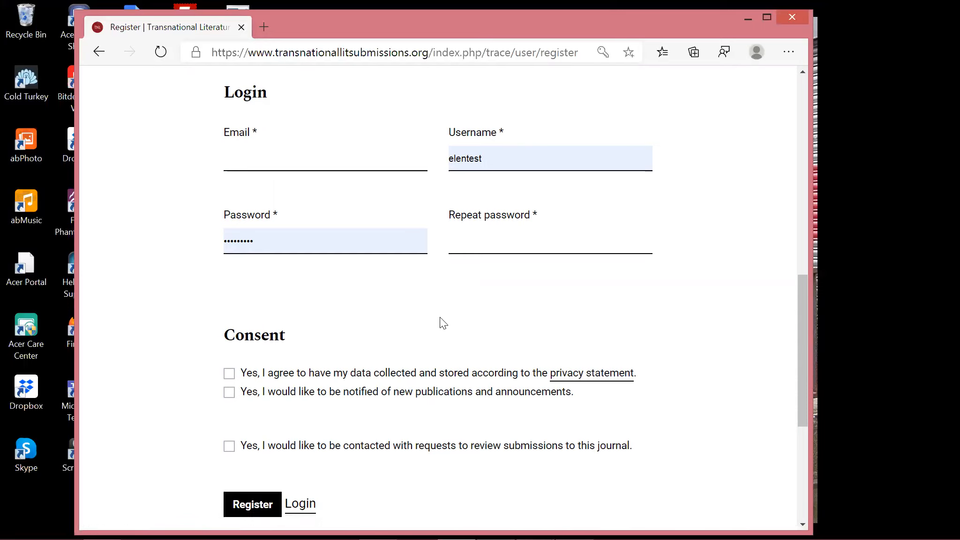
scroll(443, 323, up, 10)
Switch to the login page and sign in with the saved account details.
click(775, 77)
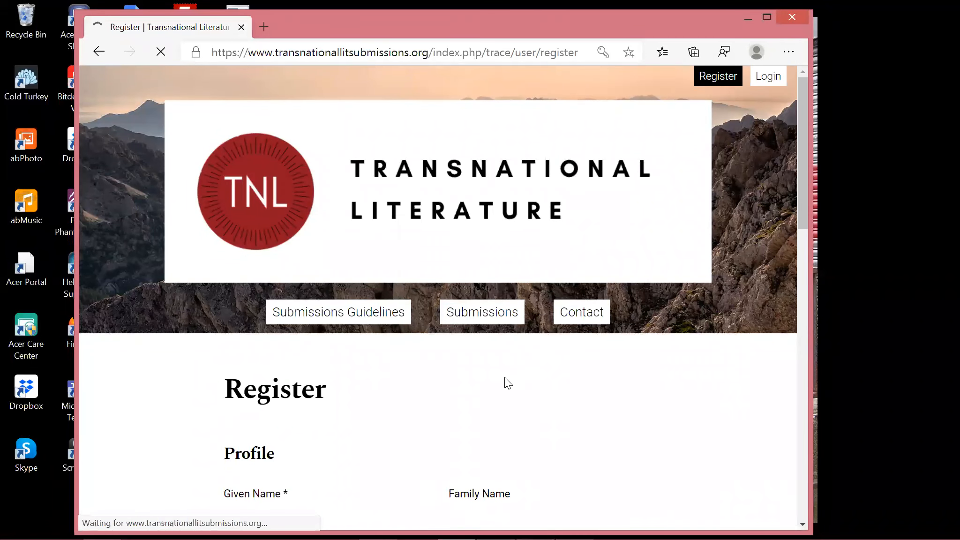
scroll(508, 383, down, 2)
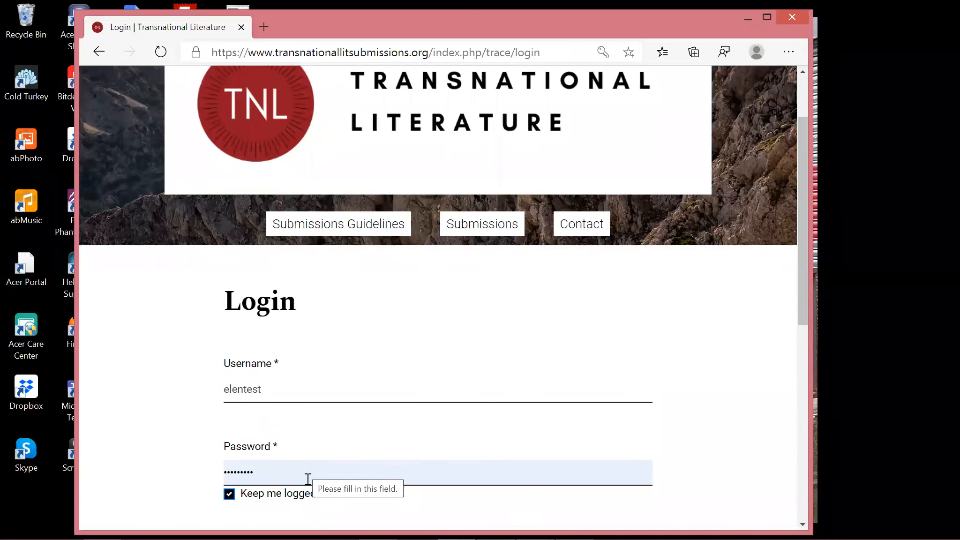
scroll(243, 490, down, 2)
click(242, 483)
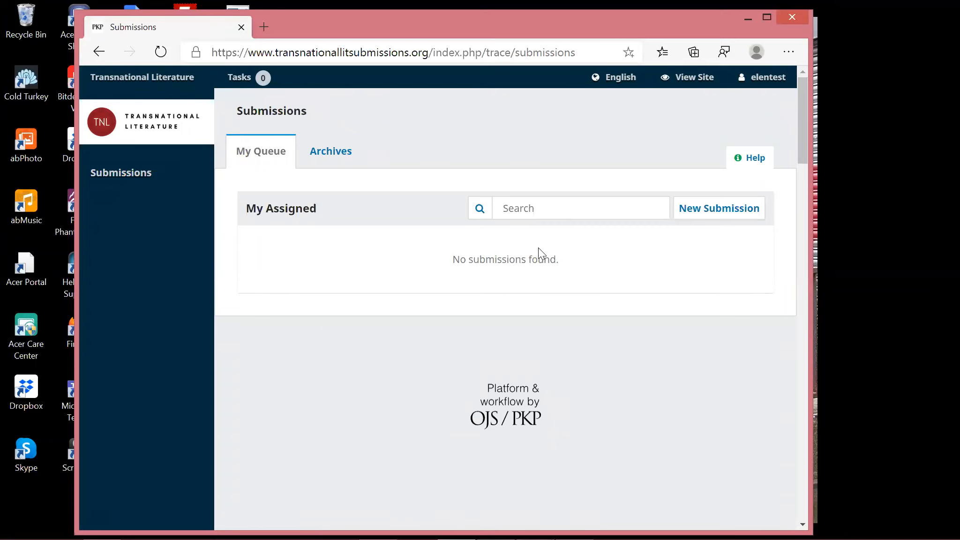
Start a new article submission from the Submissions dashboard.
click(699, 211)
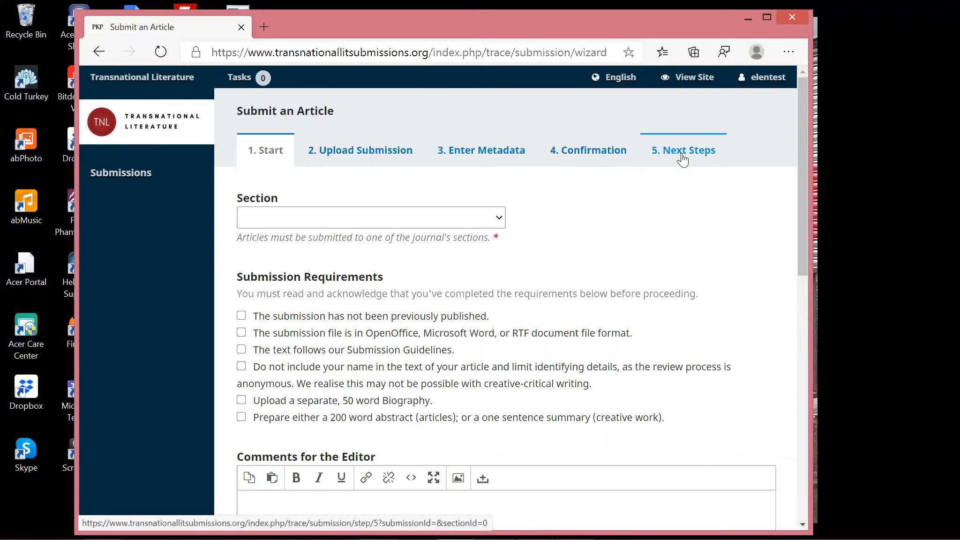
Choose Articles as the submission's section.
click(426, 222)
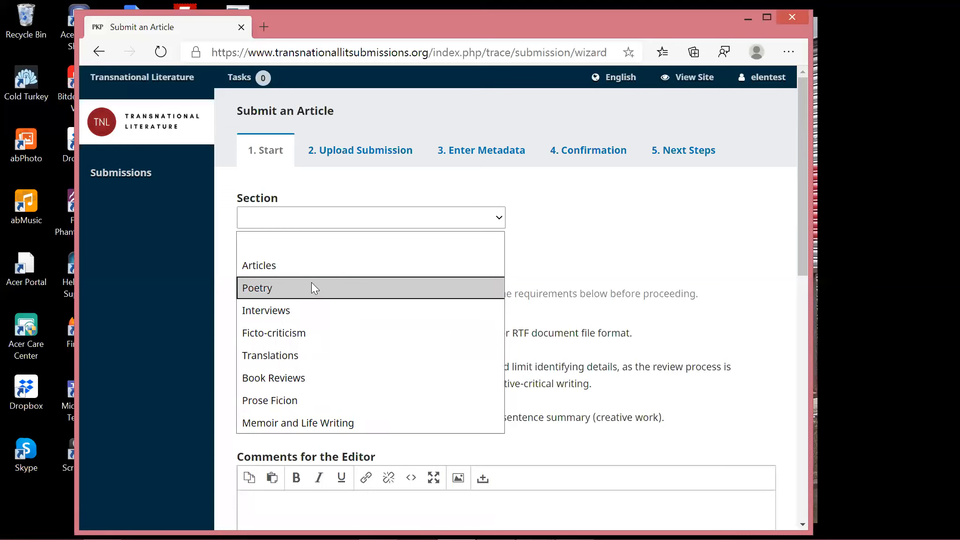
click(269, 264)
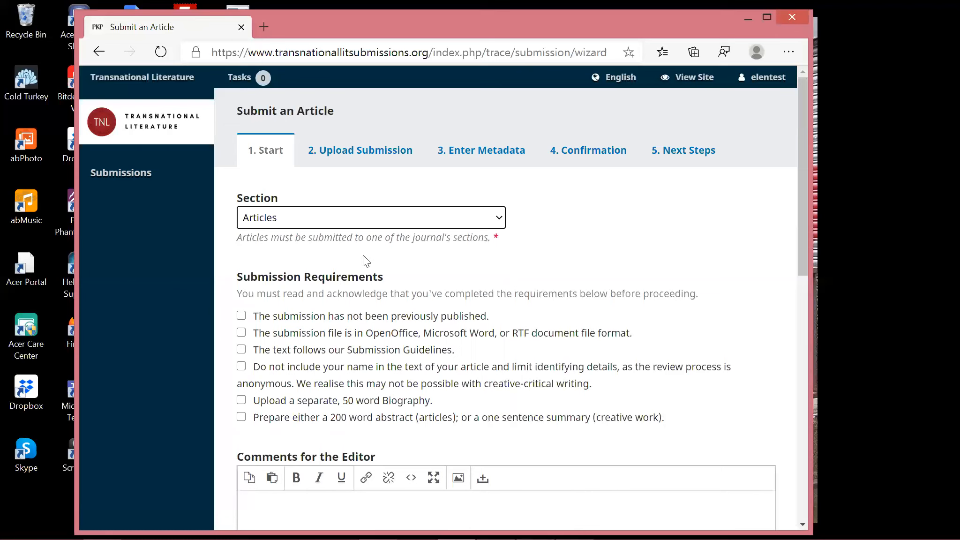
scroll(274, 276, down, 1)
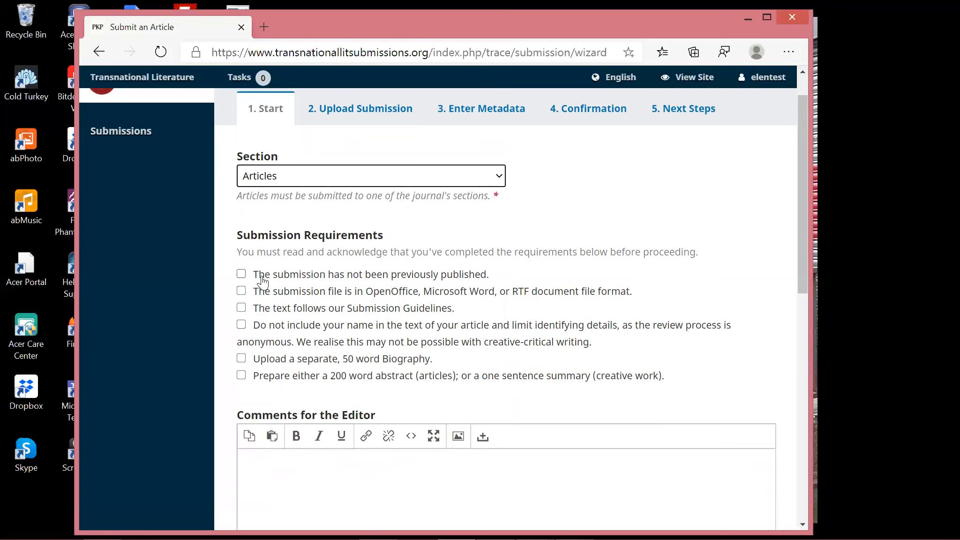
scroll(263, 281, down, 1)
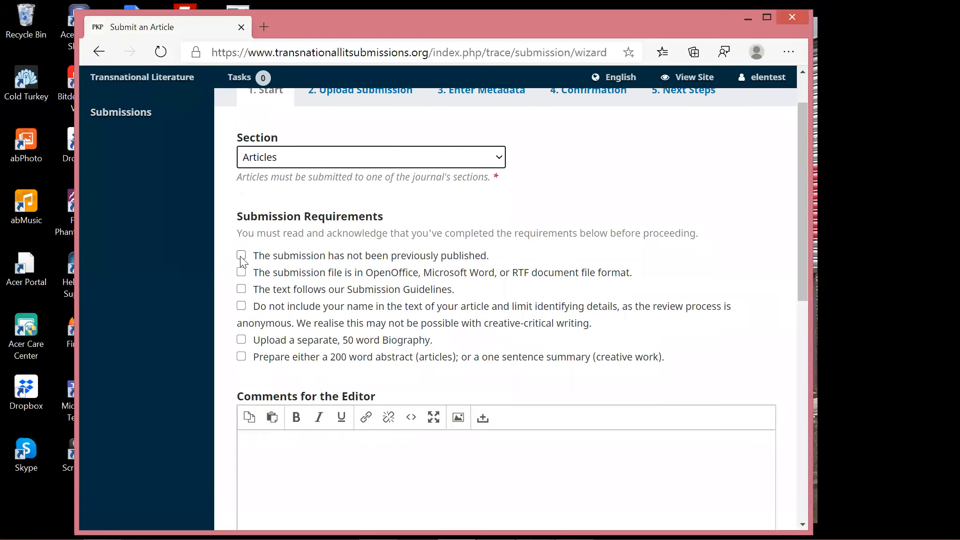
Tick all six requirements: unpublished, accepted format, guidelines, no author name, 50-word biography, abstract.
click(241, 256)
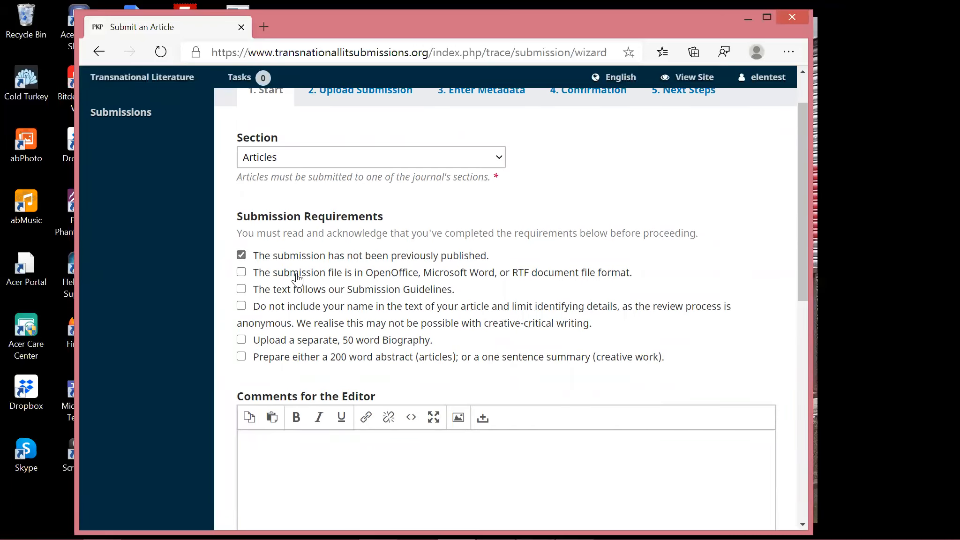
click(241, 273)
click(241, 290)
click(242, 307)
click(242, 340)
click(277, 360)
Agree to the copyright and privacy statements and save the Start step.
scroll(318, 309, down, 2)
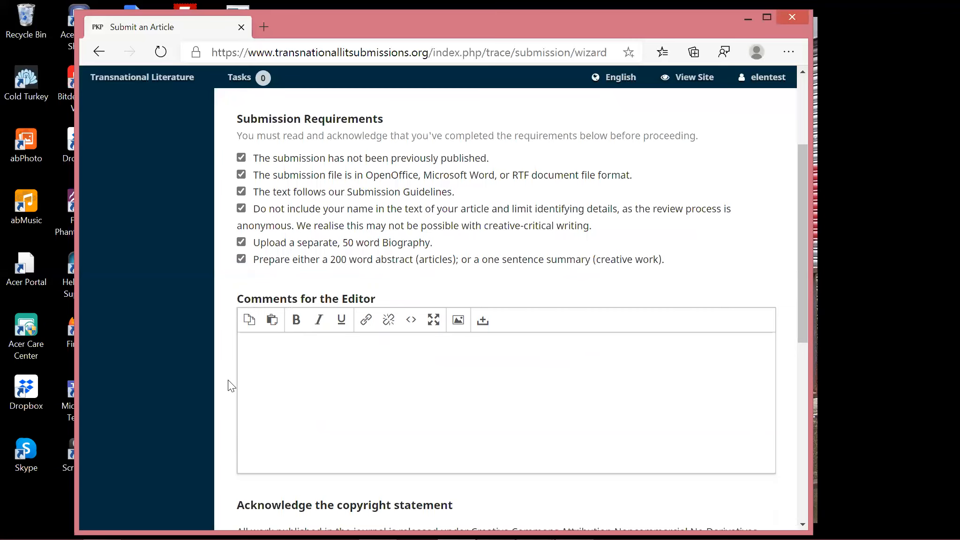
scroll(238, 365, down, 1)
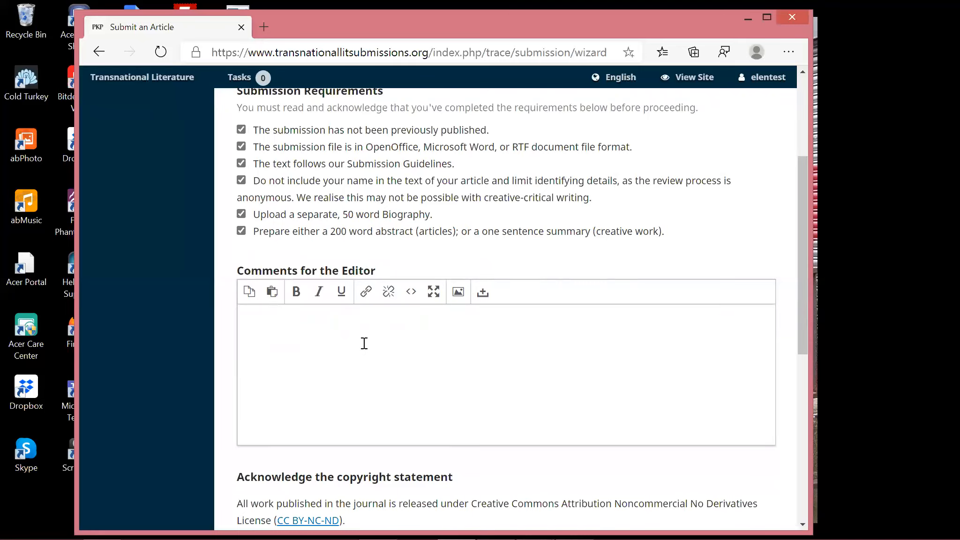
scroll(364, 343, down, 1)
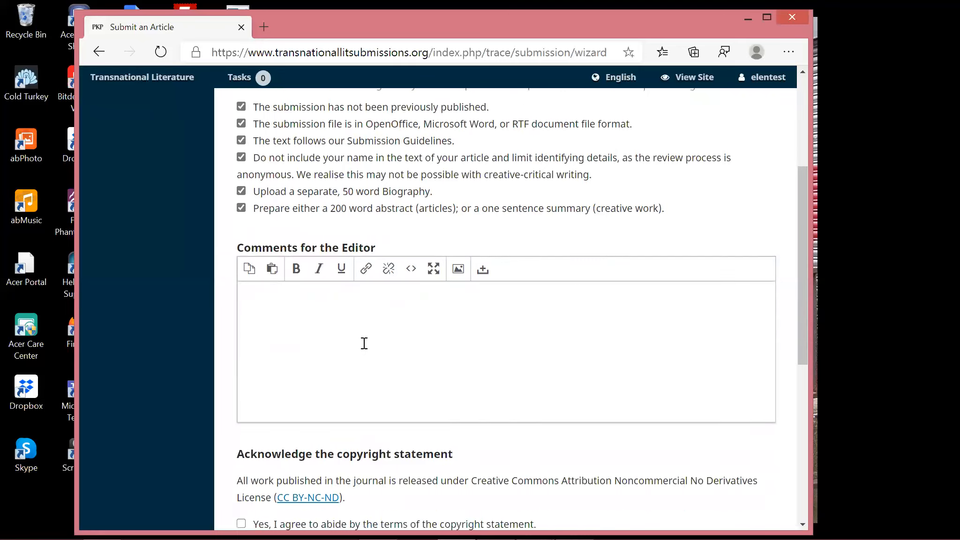
scroll(365, 347, down, 1)
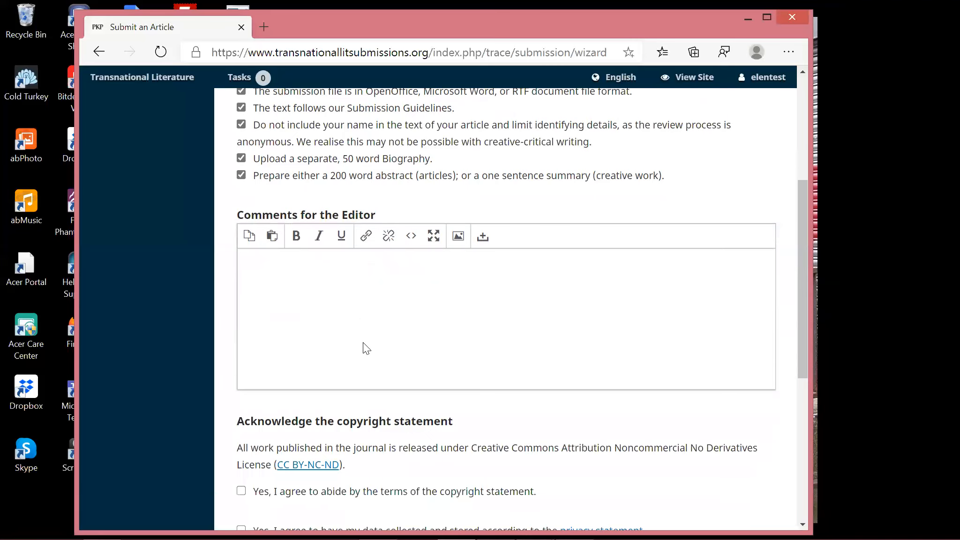
scroll(399, 360, down, 2)
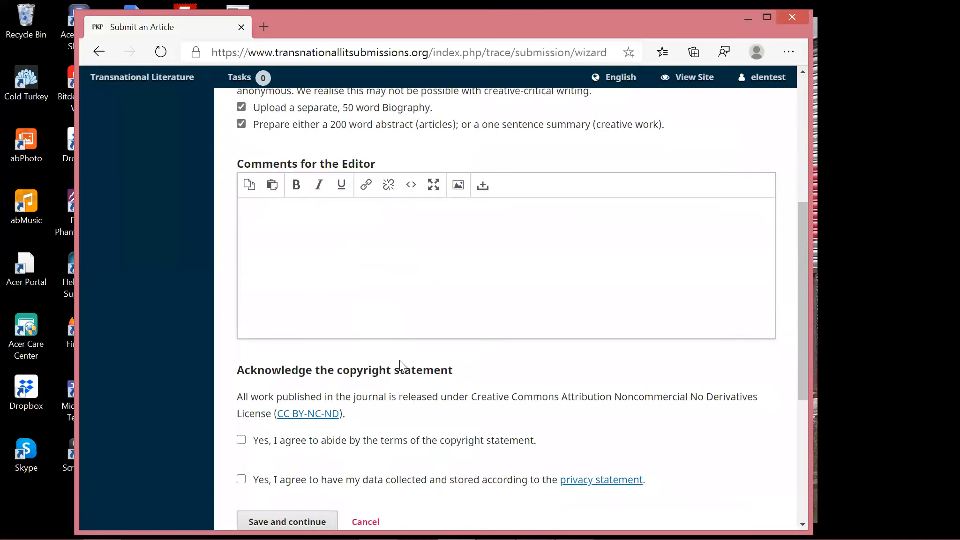
scroll(328, 399, down, 2)
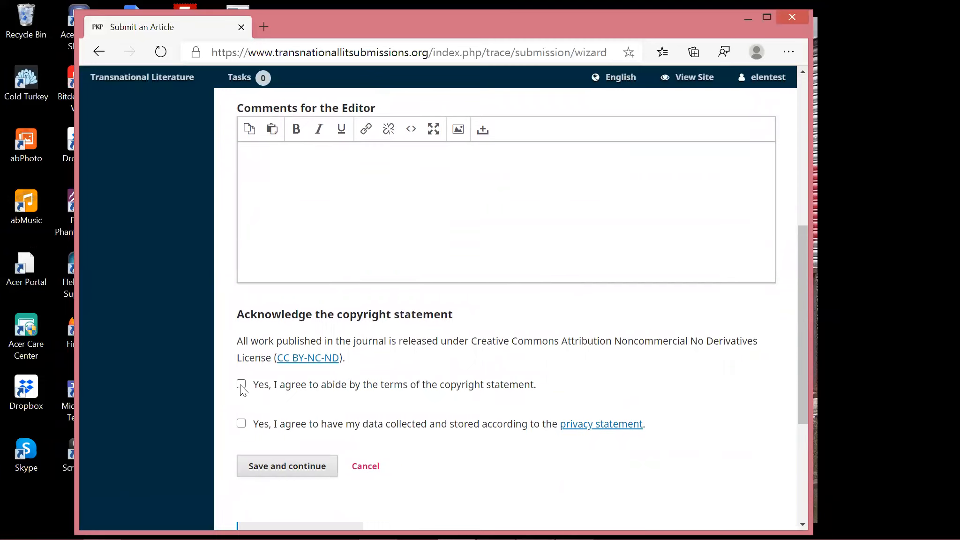
click(241, 385)
click(343, 425)
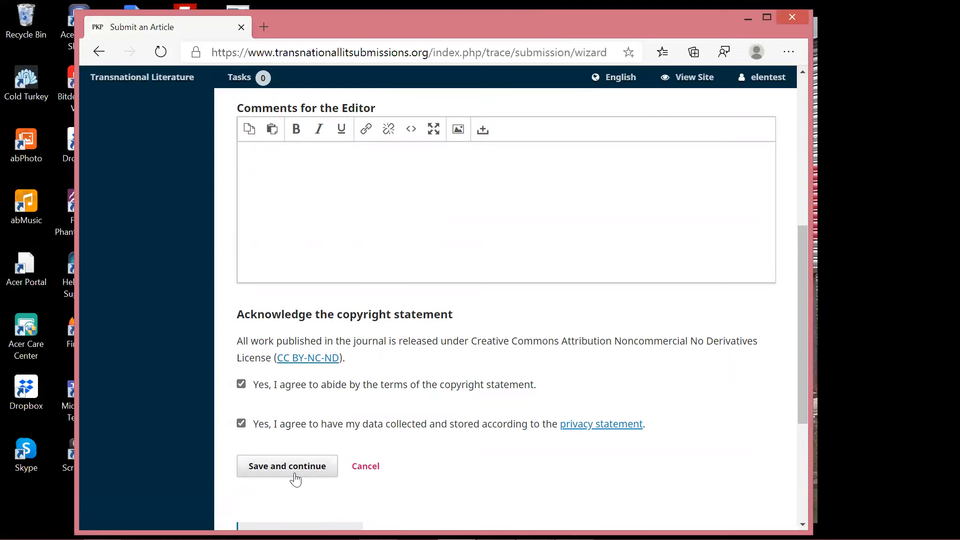
click(295, 468)
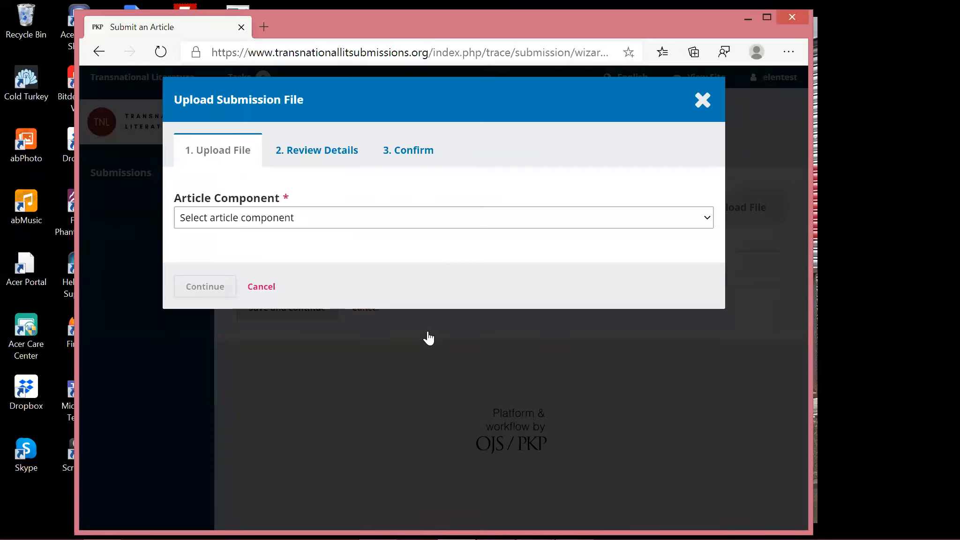
Upload Sample Article.docx as the Article Text component.
click(322, 217)
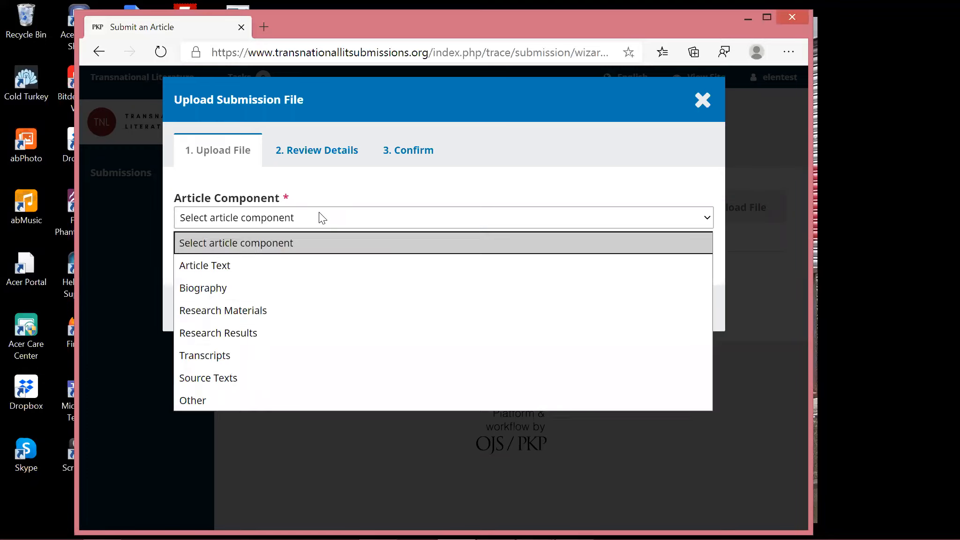
click(225, 263)
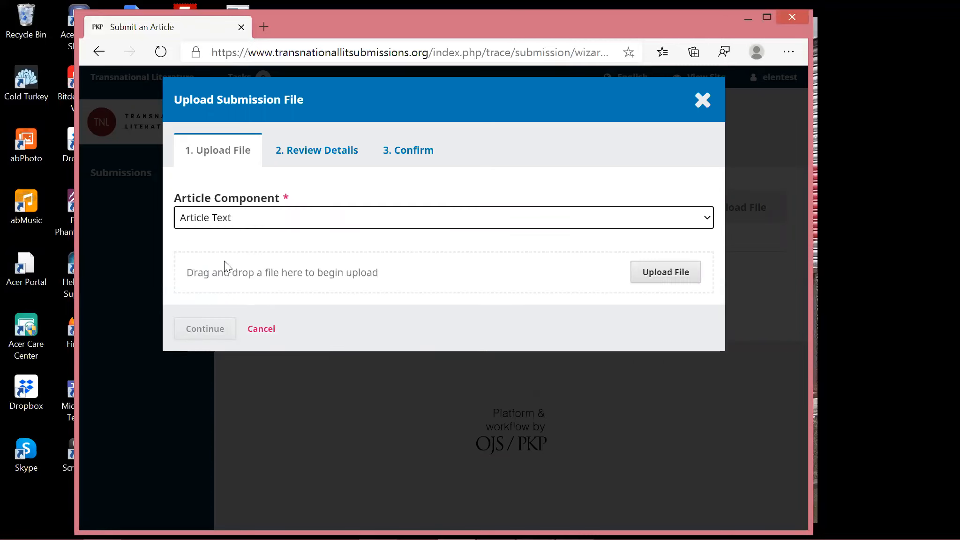
click(656, 277)
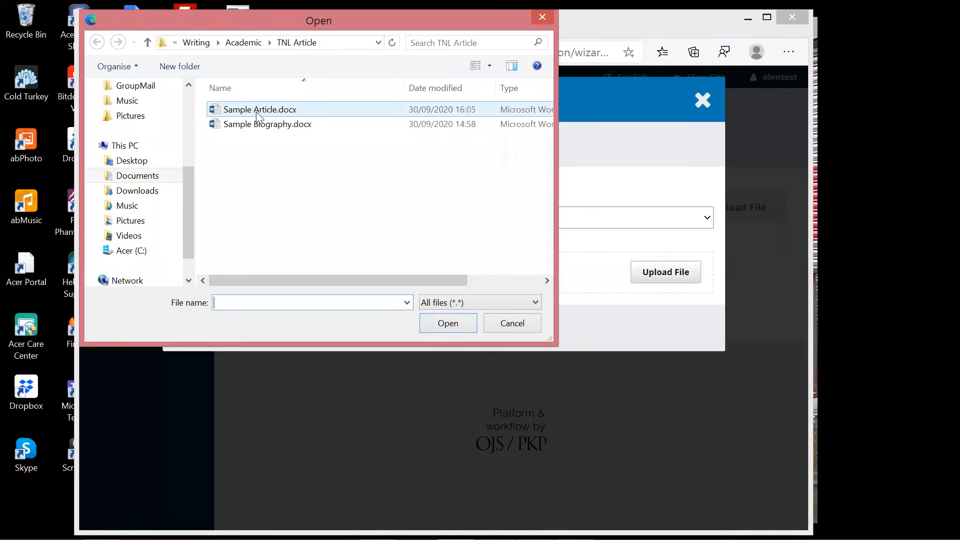
double_click(257, 112)
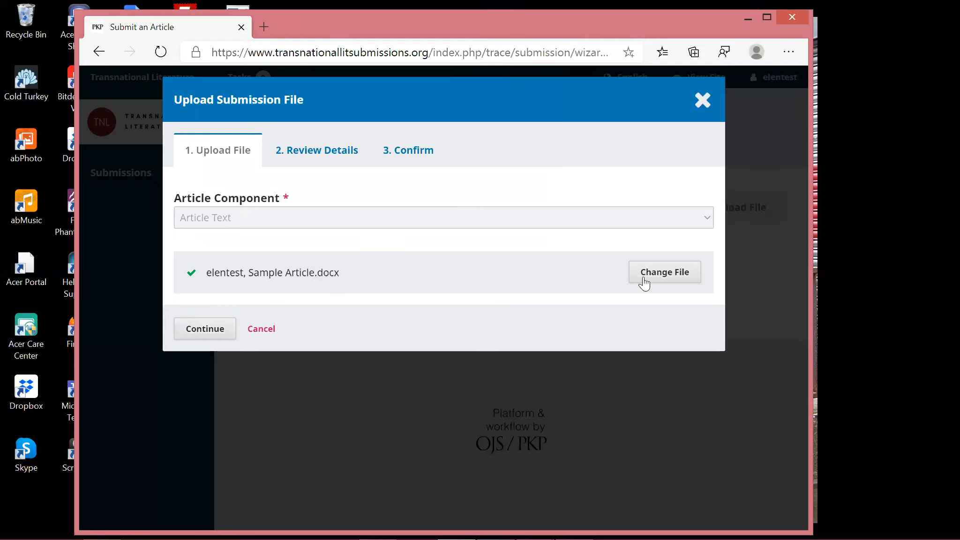
Confirm the article file's details and begin adding a second file.
click(212, 334)
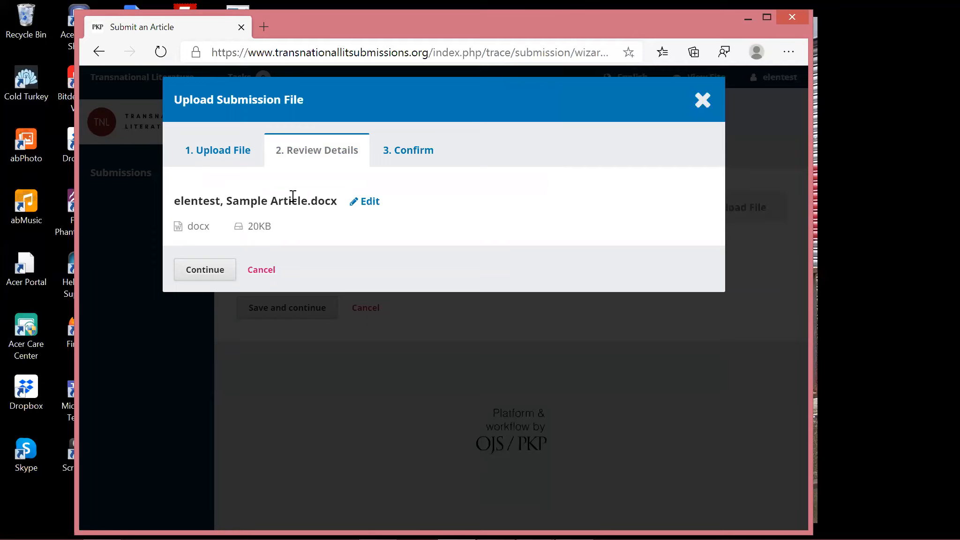
click(206, 273)
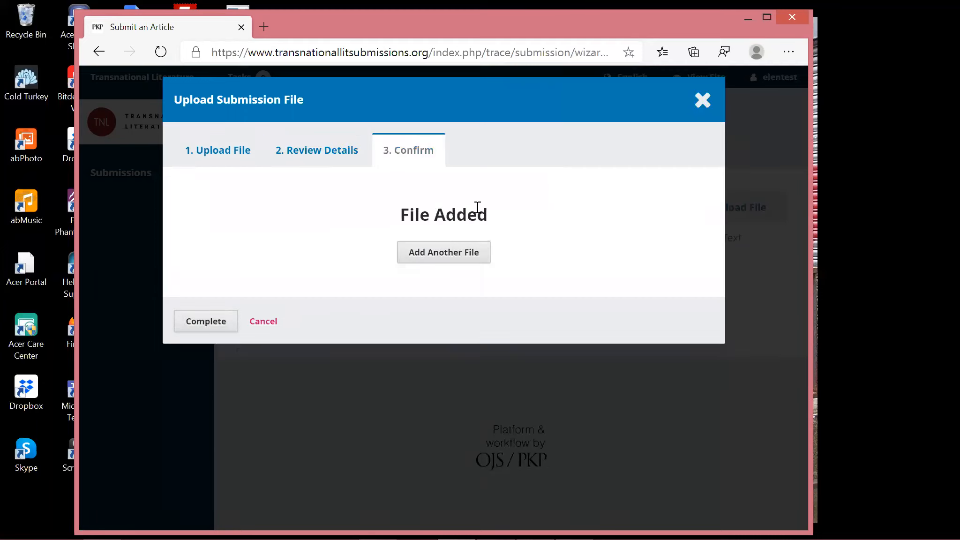
click(471, 254)
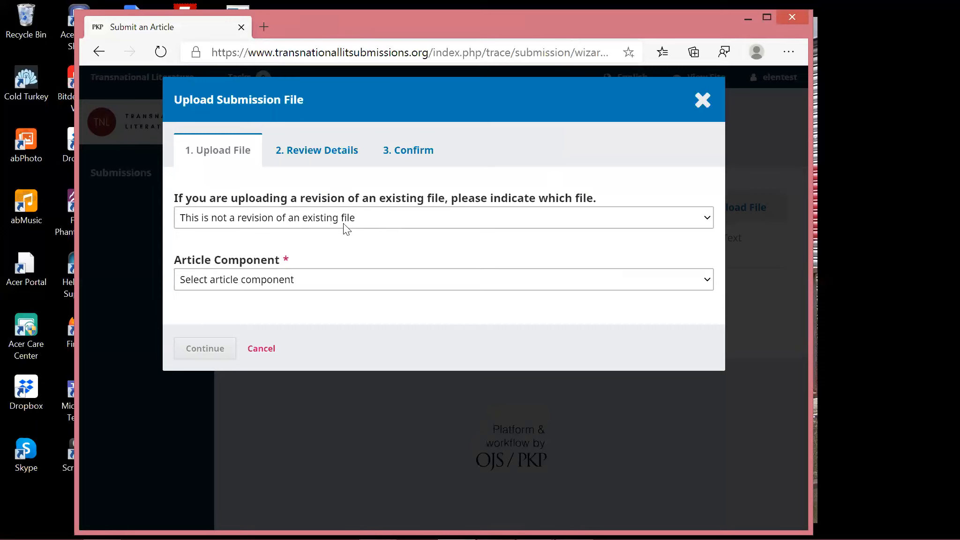
click(331, 285)
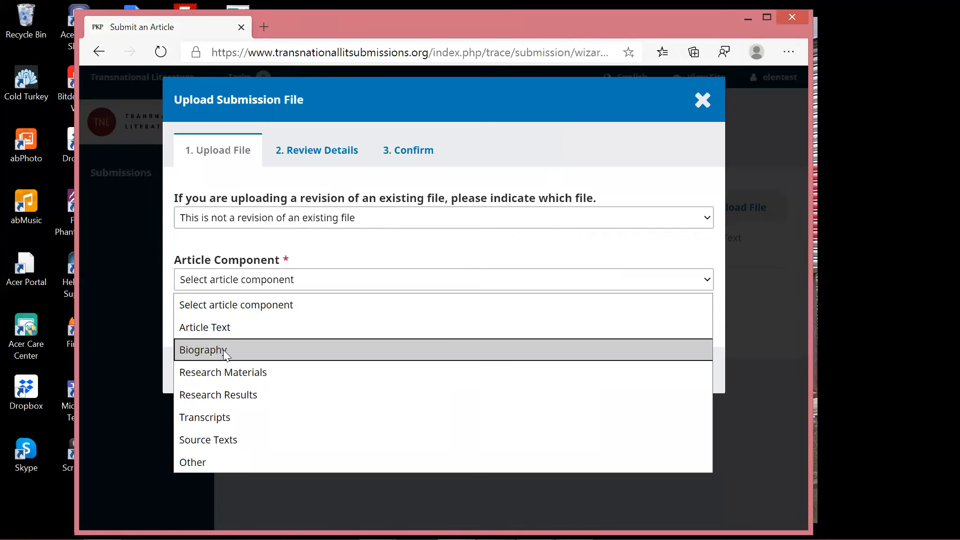
Upload Sample Biography.docx as the Biography component and finish adding it.
click(224, 355)
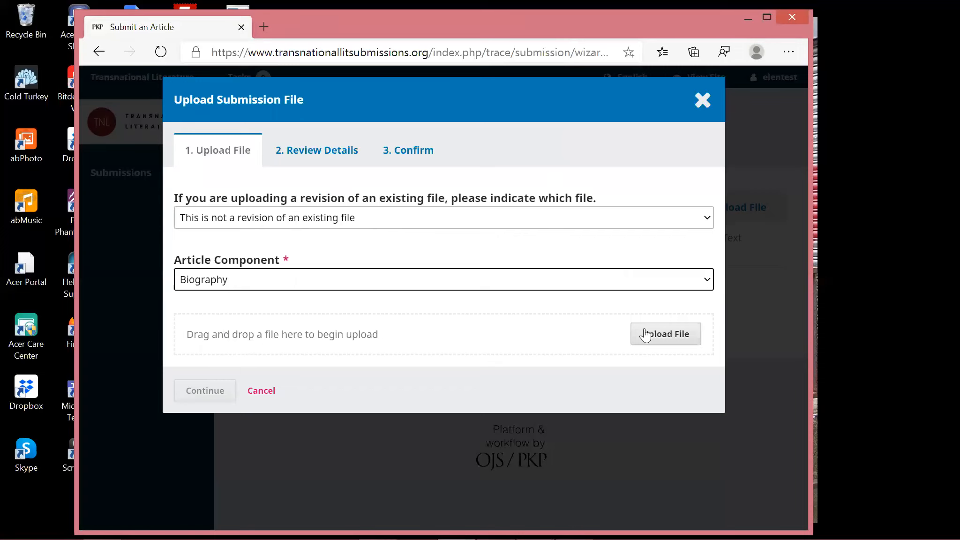
click(646, 335)
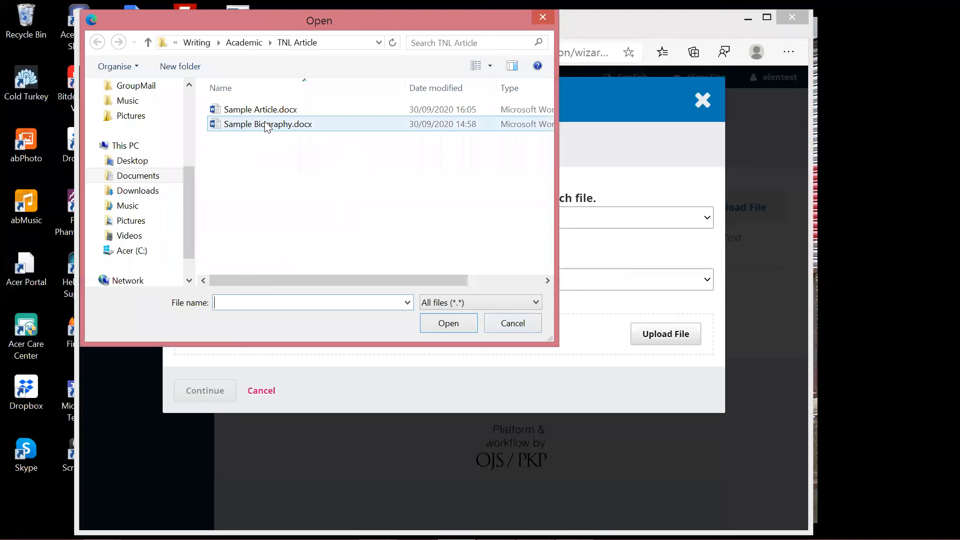
double_click(266, 124)
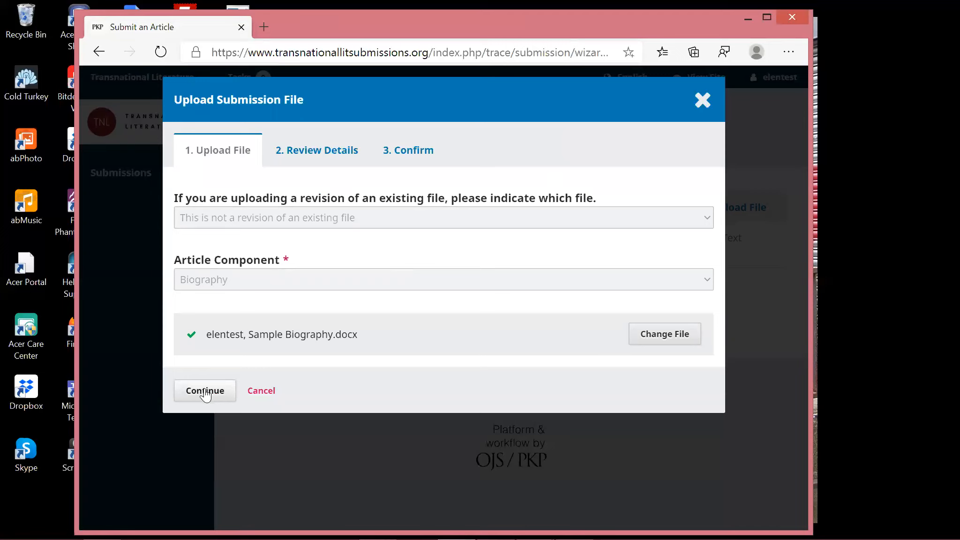
click(204, 392)
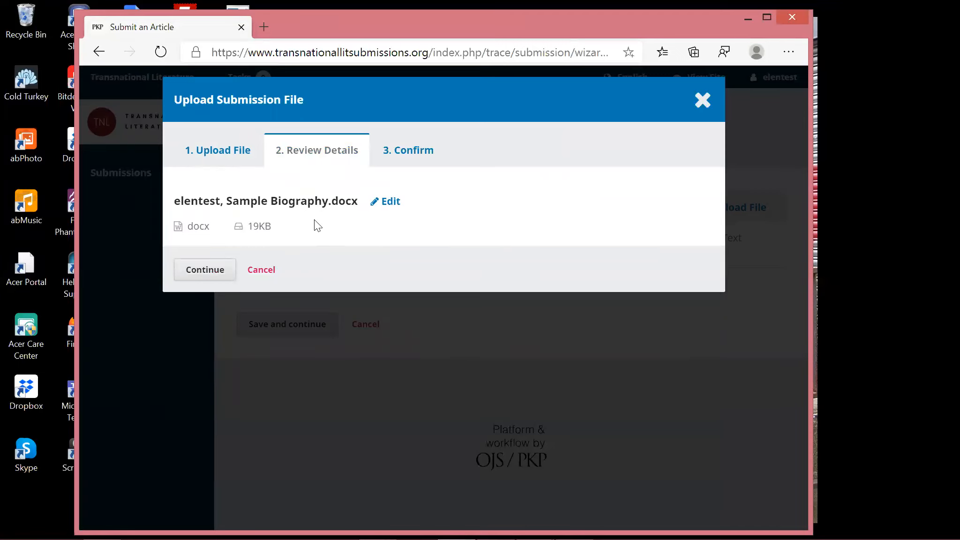
click(209, 270)
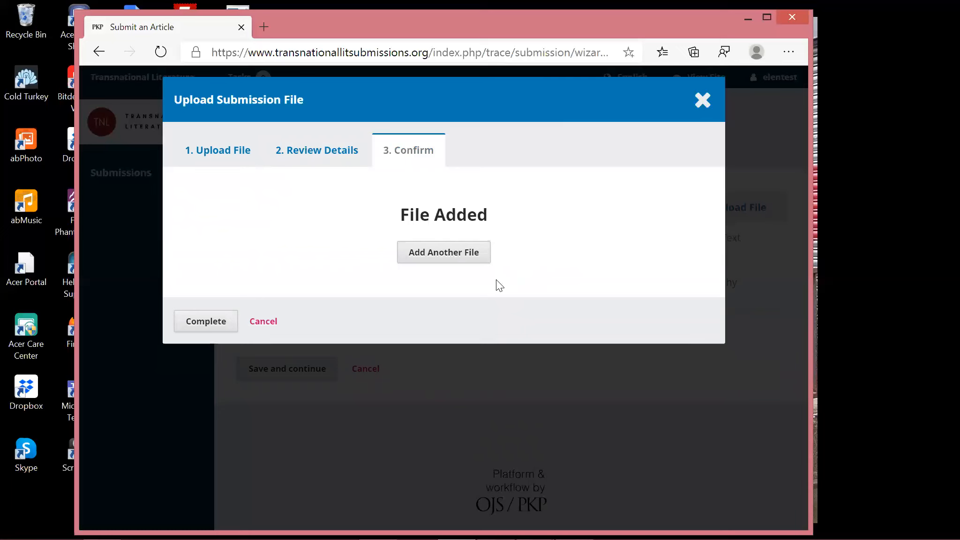
click(215, 324)
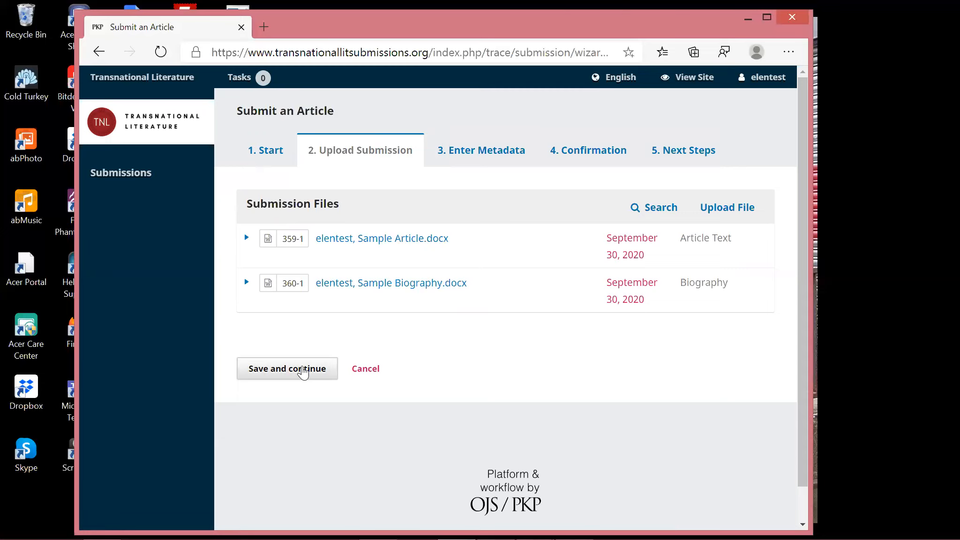
Save the uploaded files, then enter prefix 'A' and title 'Sample Article' in the metadata.
click(304, 371)
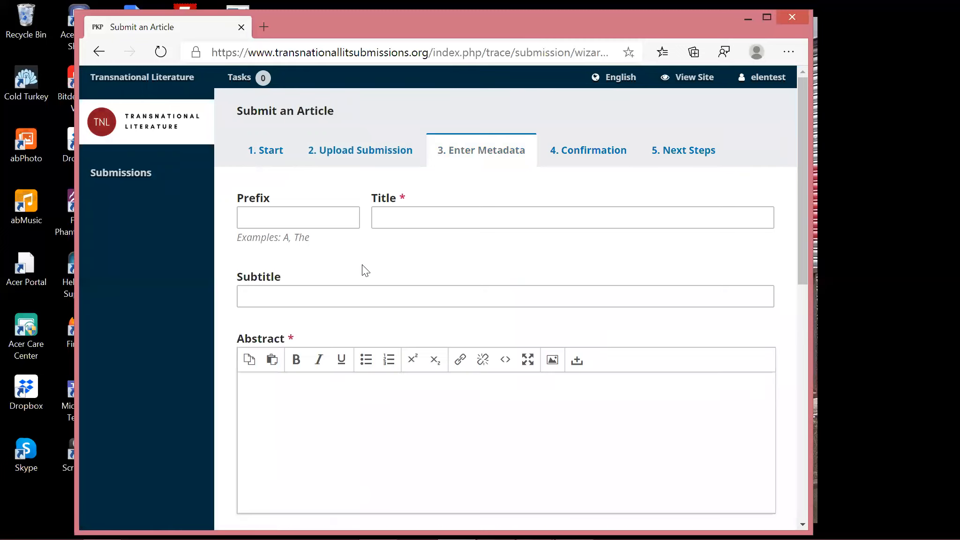
click(333, 223)
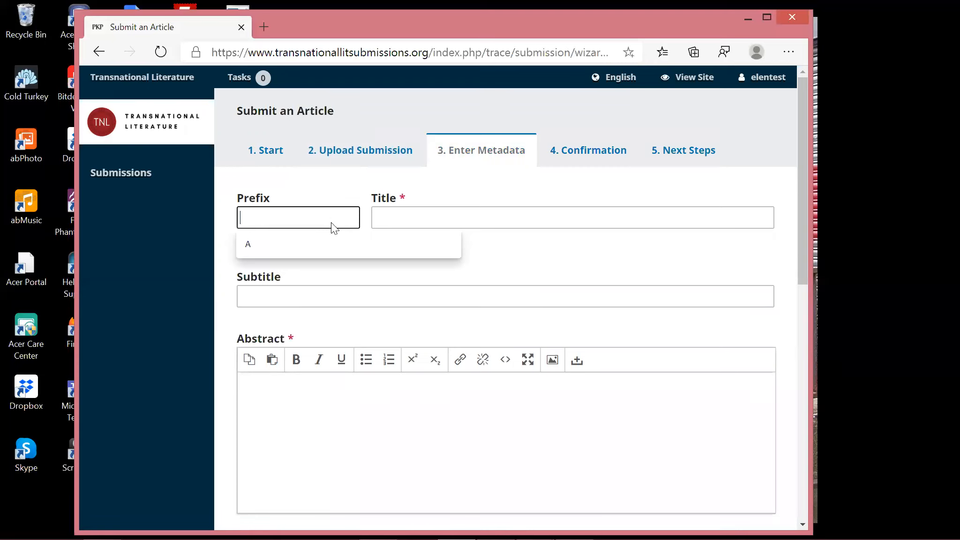
text(A)
click(382, 219)
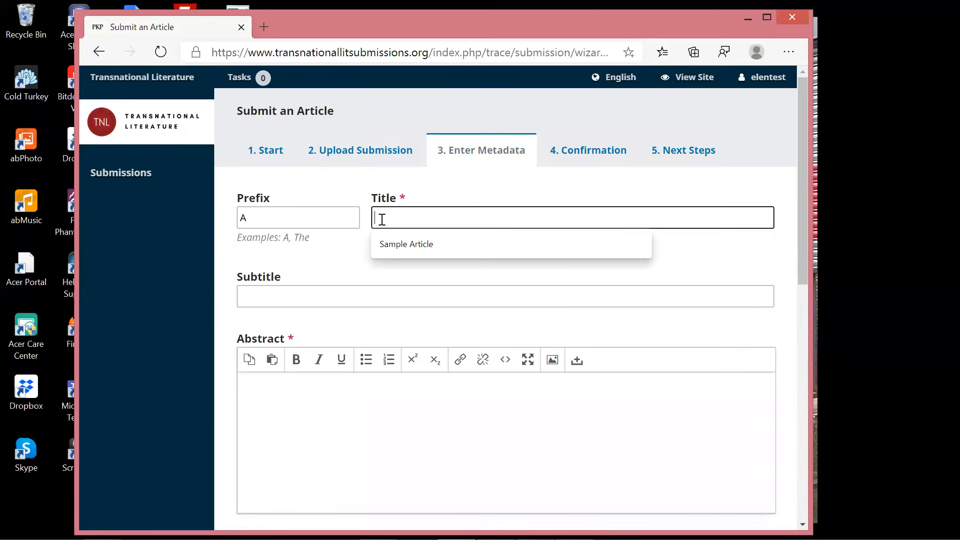
text(Sample Article)
click(415, 239)
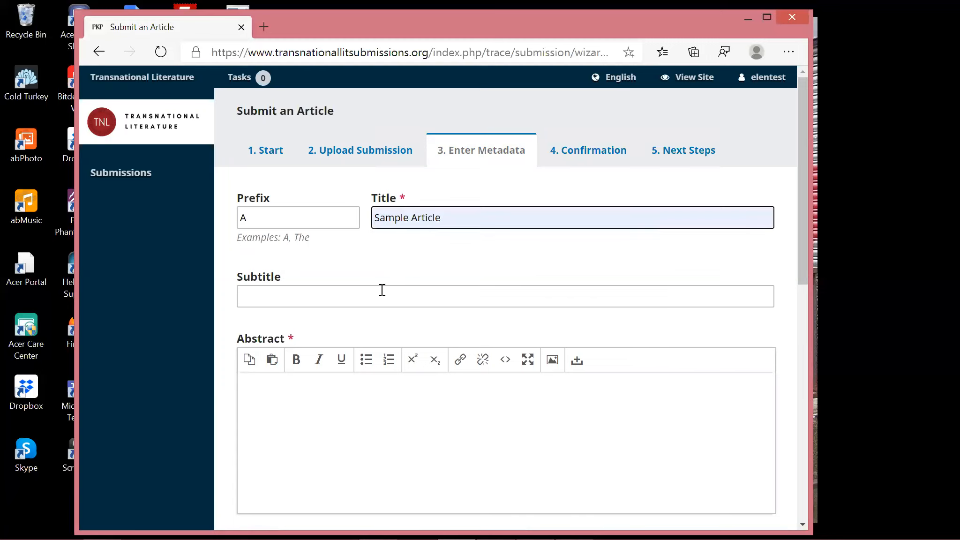
click(337, 428)
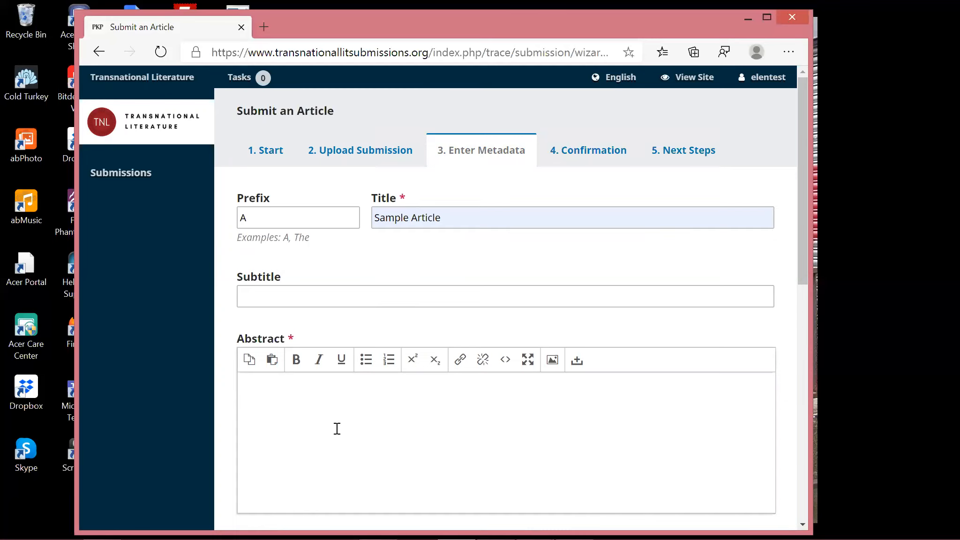
mouse_move(382, 517)
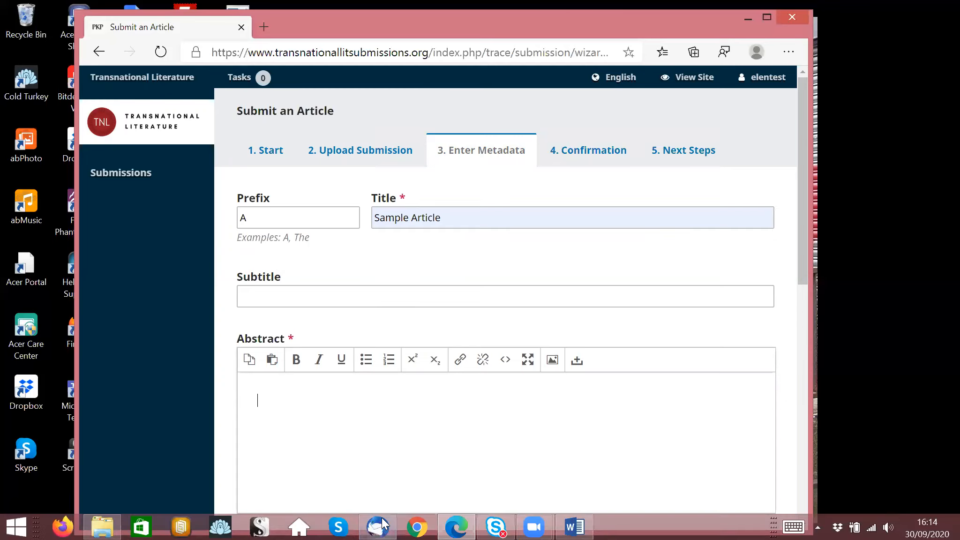
Copy the Abstract's first paragraph from Sample Article.docx in Word, then minimize Word.
click(583, 524)
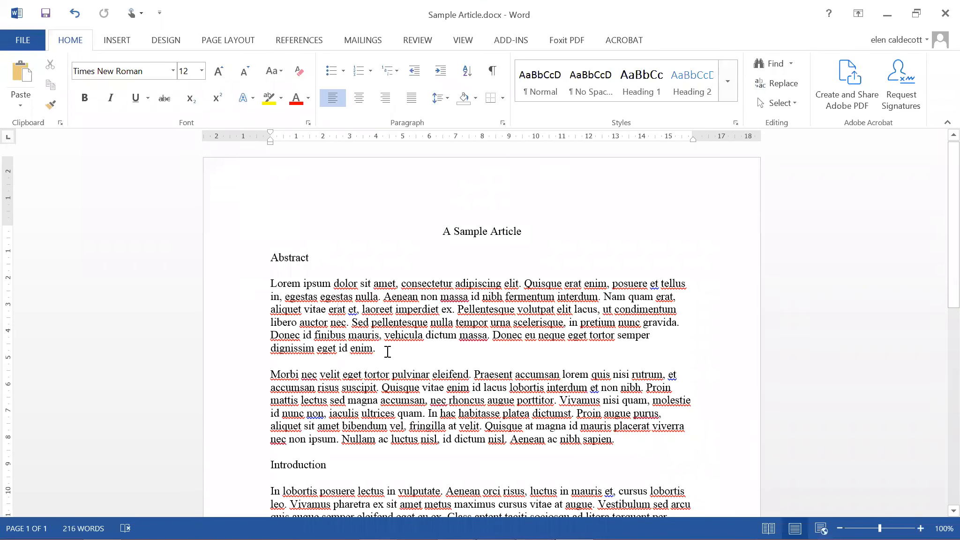
drag(388, 351, 264, 286)
key(ctrl+c)
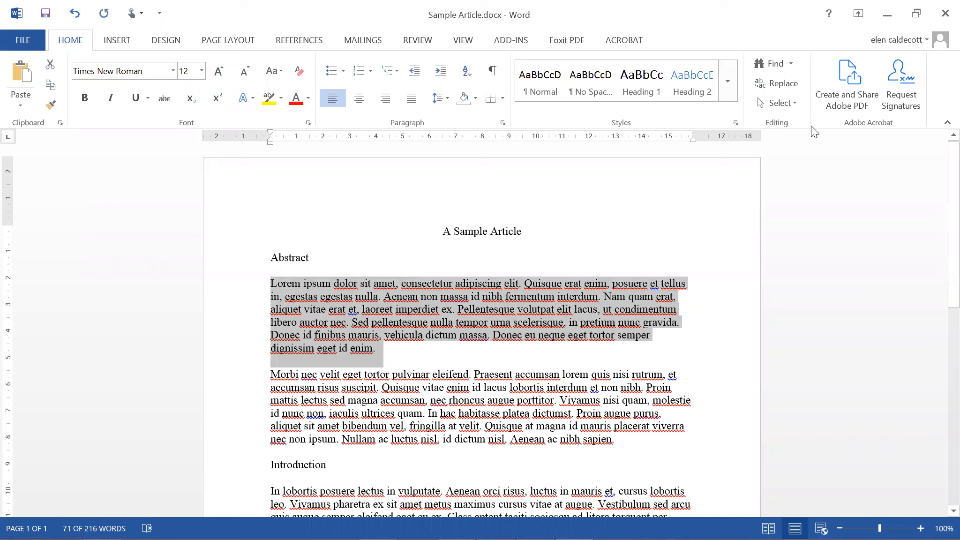
click(887, 20)
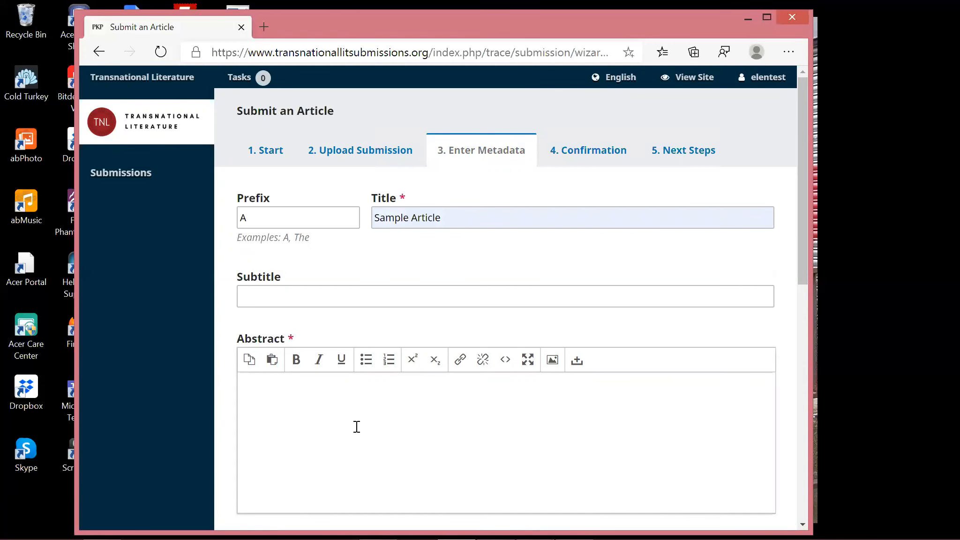
Paste the copied Lorem ipsum paragraph from Word into the Abstract field.
click(357, 427)
key(ctrl+v)
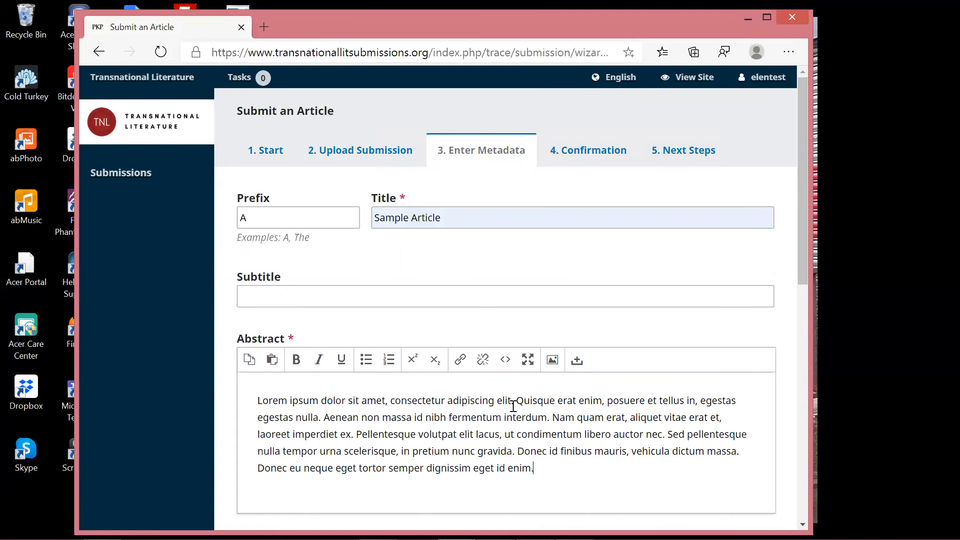
scroll(514, 406, down, 3)
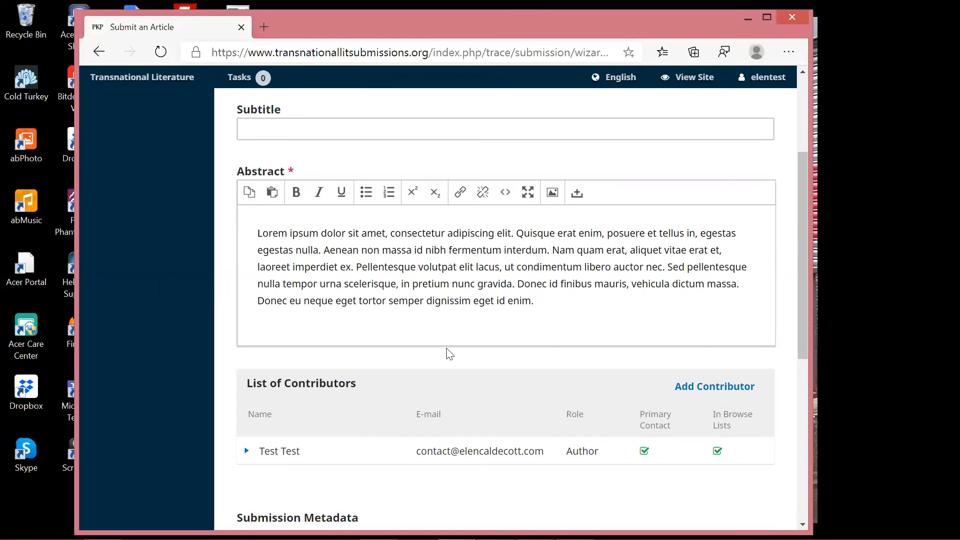
scroll(449, 354, down, 1)
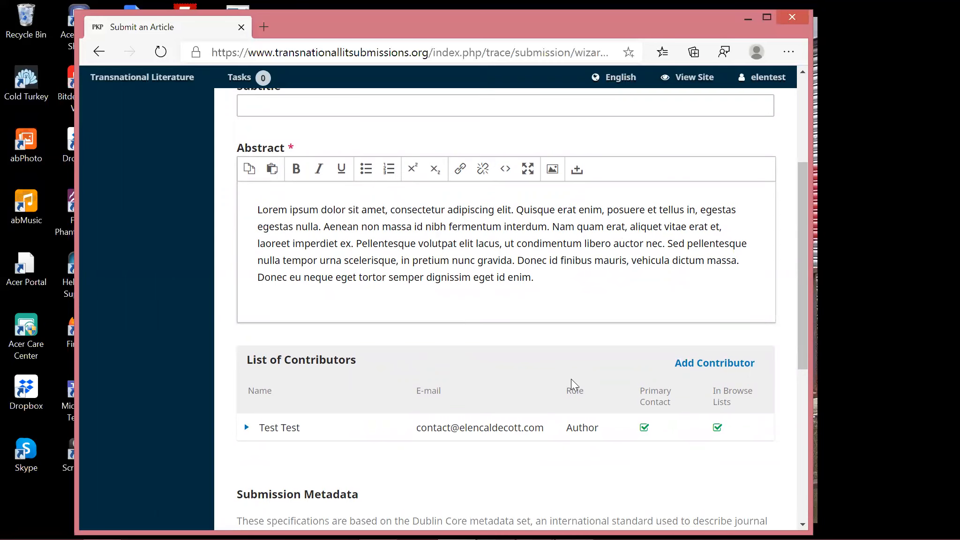
scroll(572, 385, down, 4)
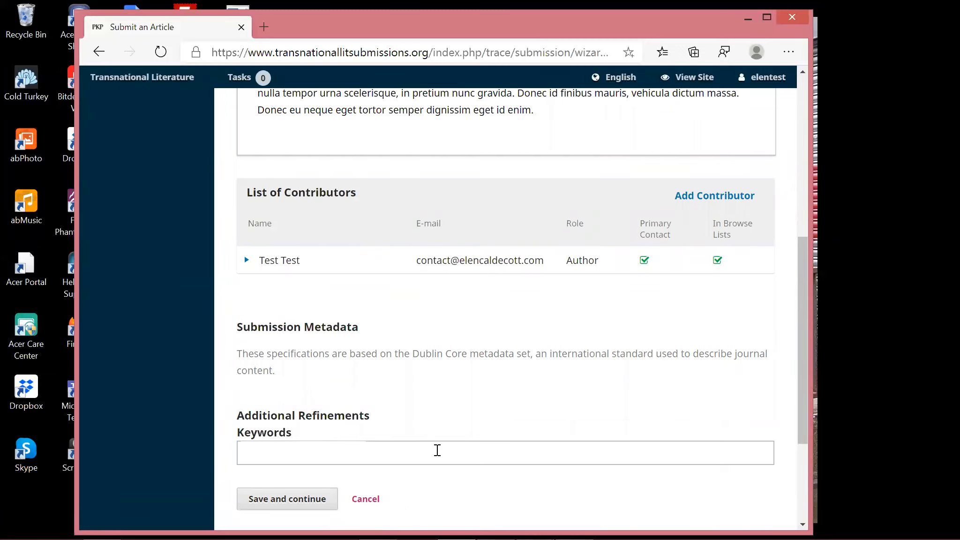
Add the keywords poetry, ecocriticism and ecopoetry, fixing the typo, then save the metadata.
text(poetry)
key(Return)
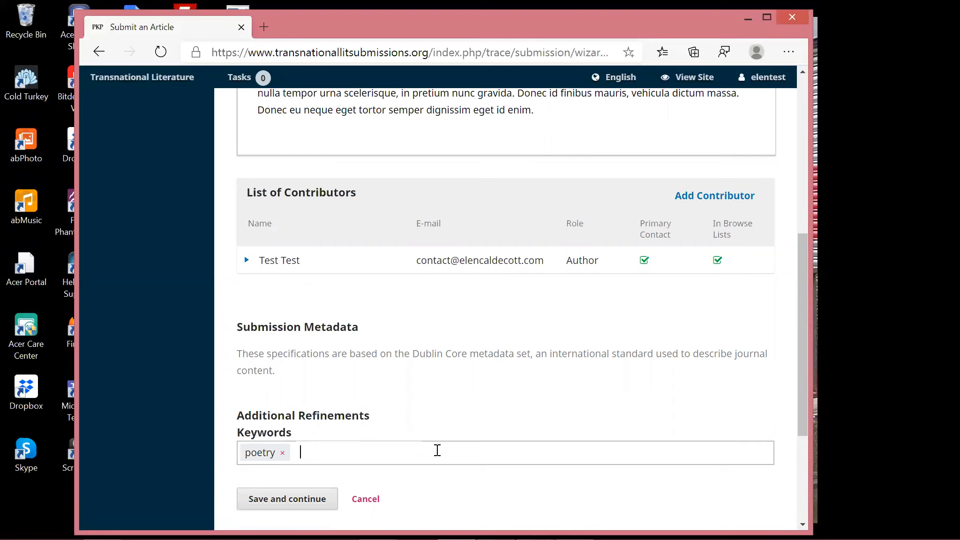
text(ecocriticism)
key(Return)
text(eecopoetry)
click(392, 452)
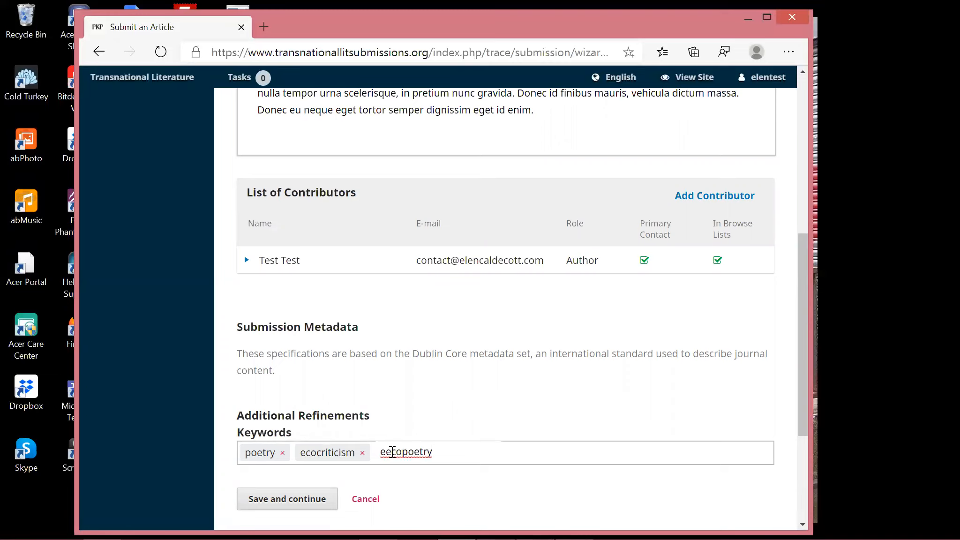
key(BackSpace)
key(Return)
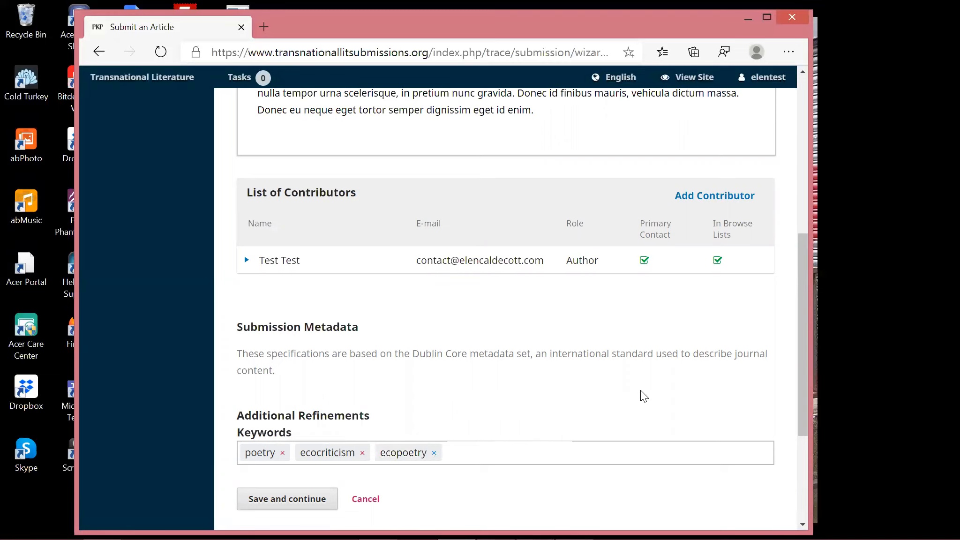
scroll(644, 396, down, 1)
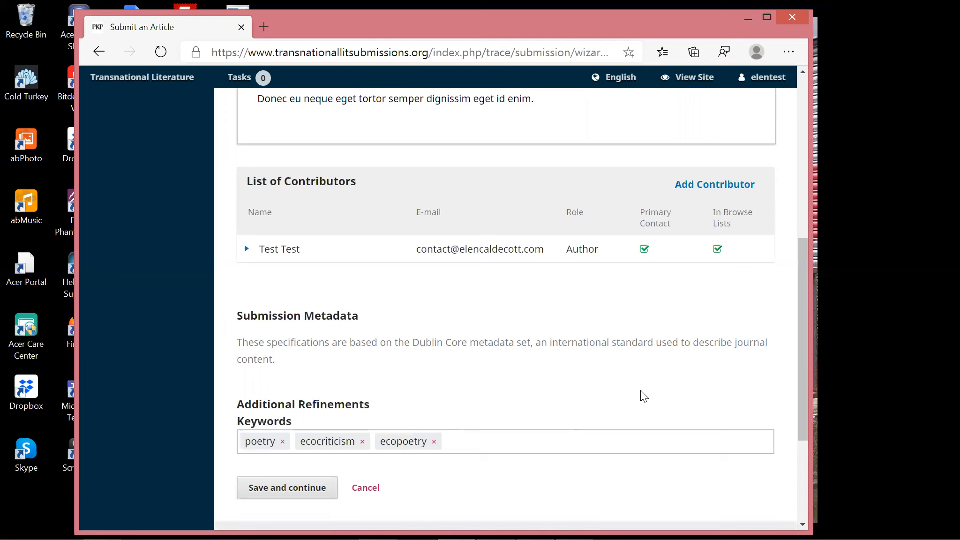
click(300, 485)
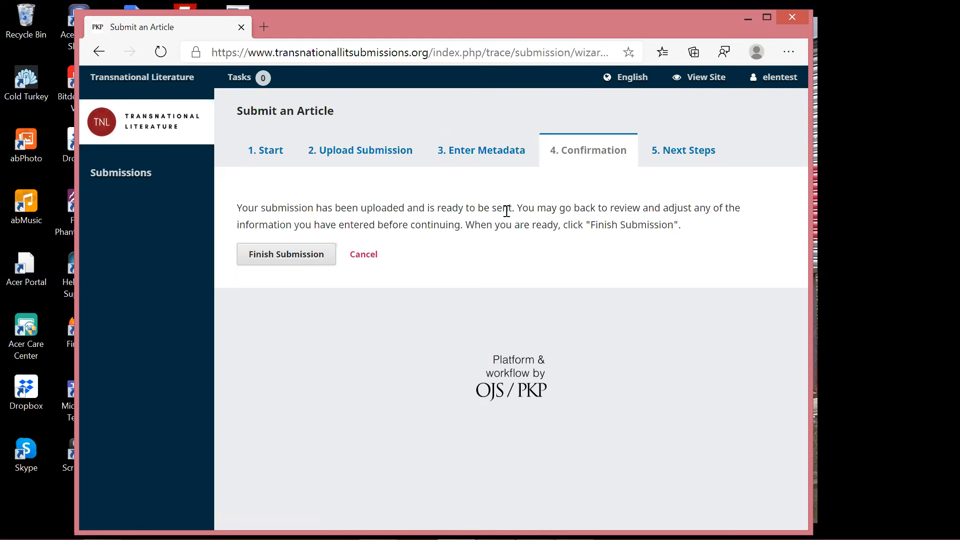
click(360, 149)
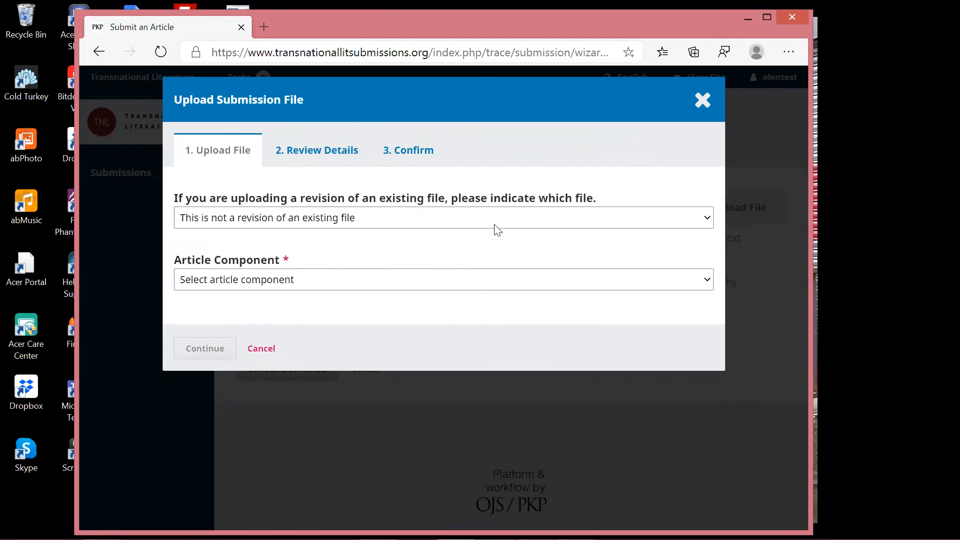
click(703, 100)
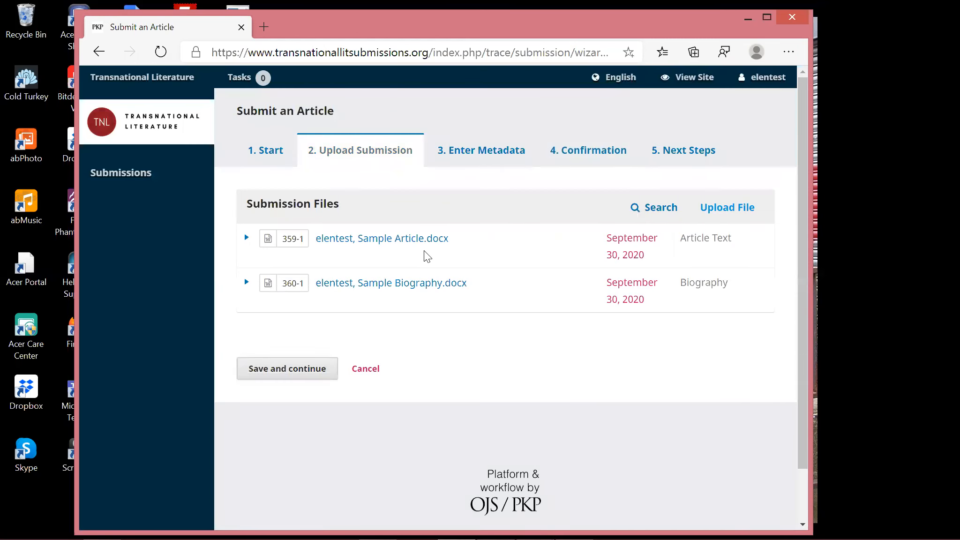
click(608, 151)
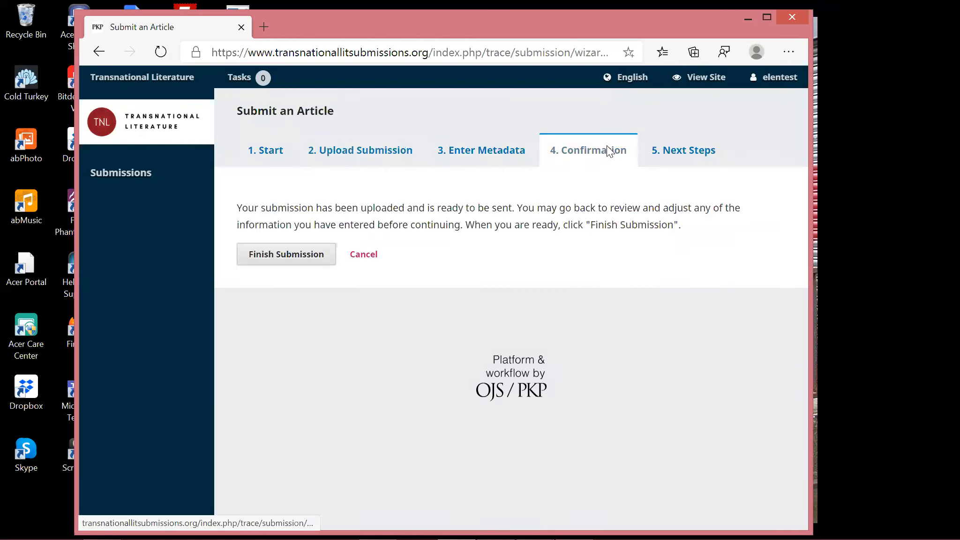
Finish the submission and confirm sending the article to Transnational Literature.
click(299, 259)
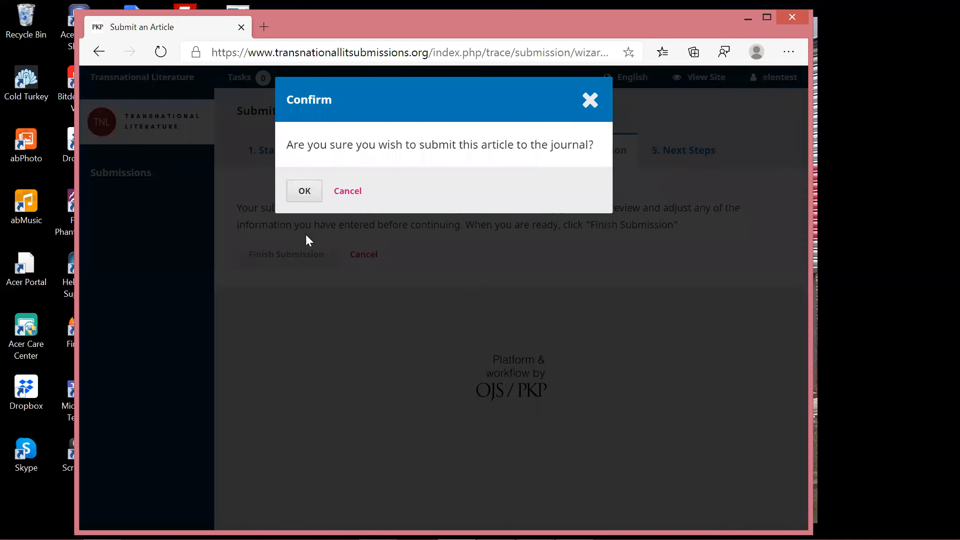
click(312, 188)
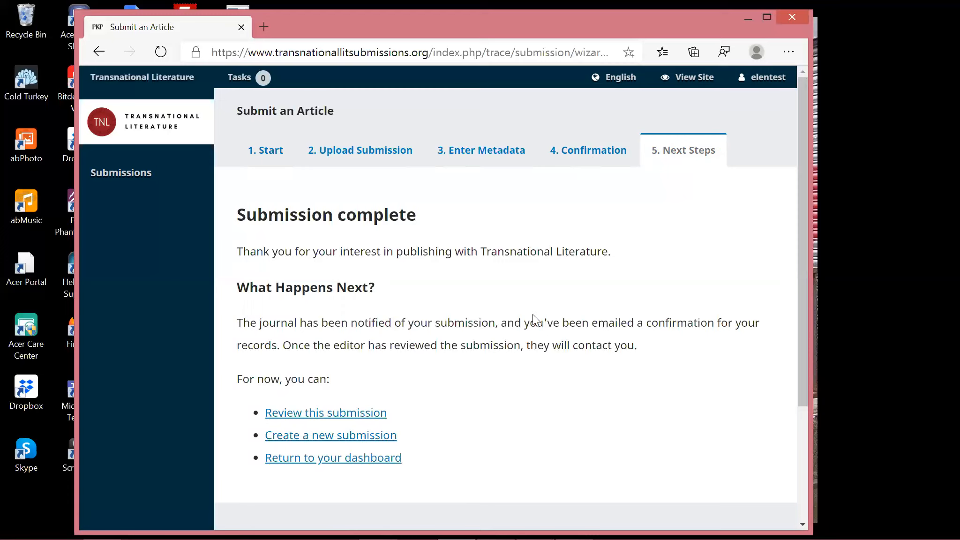
Go to the Submissions list from the left sidebar.
click(146, 180)
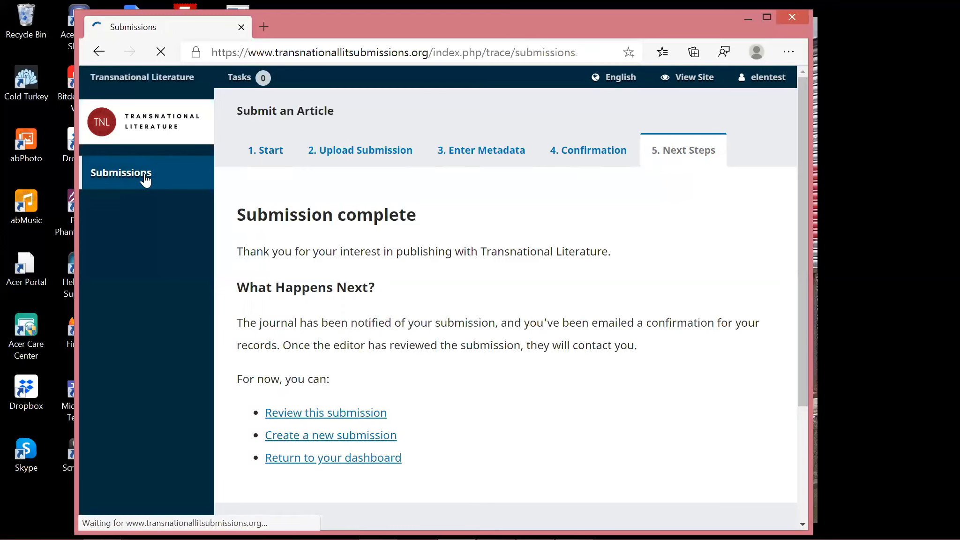